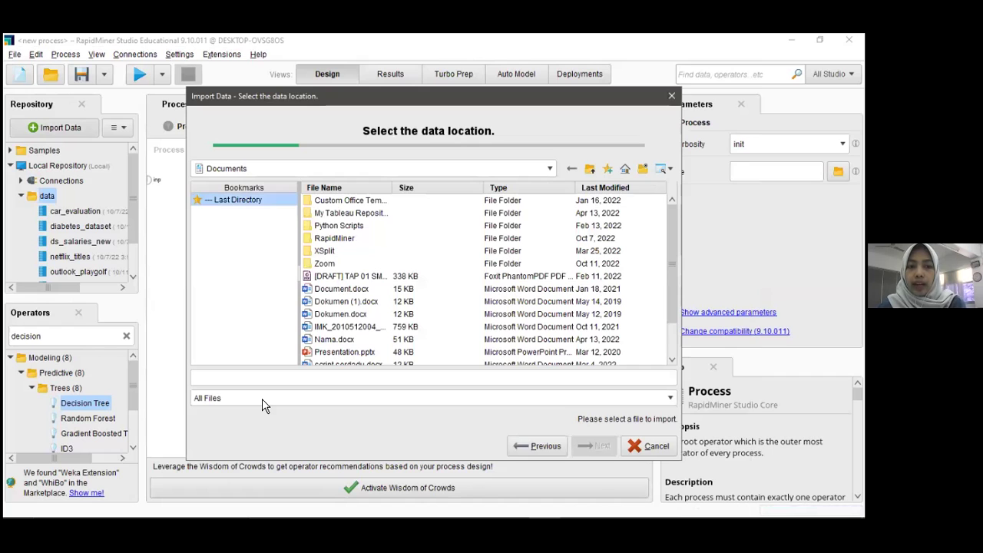
Step: Choose iris_tidy.csv from the Downloads folder, with files filtered to CSV, as the import file and accept the default data format
{"action": "left_click", "coordinate": [262, 399]}
{"action": "left_click", "coordinate": [230, 419]}
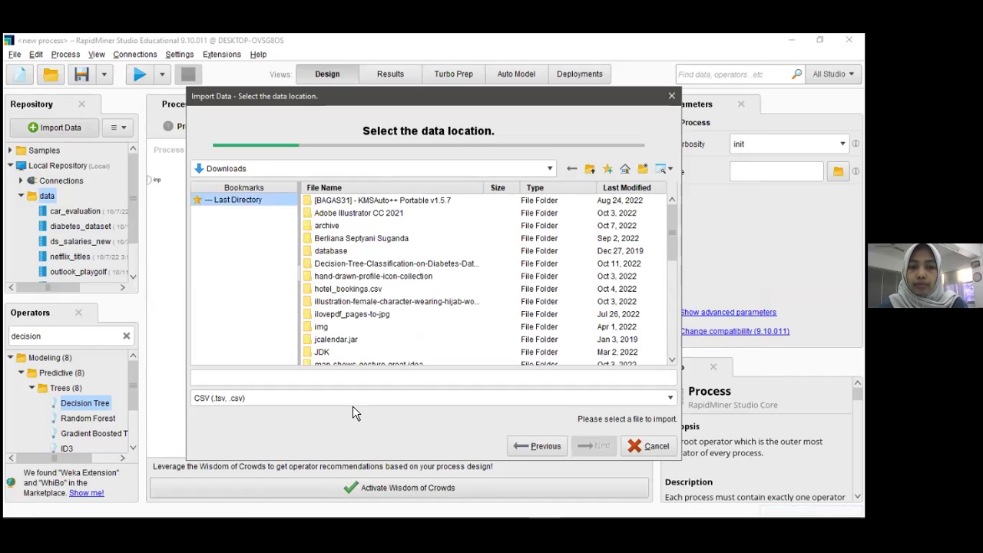
{"action": "scroll", "coordinate": [349, 315], "scroll_direction": "down", "scroll_amount": 10}
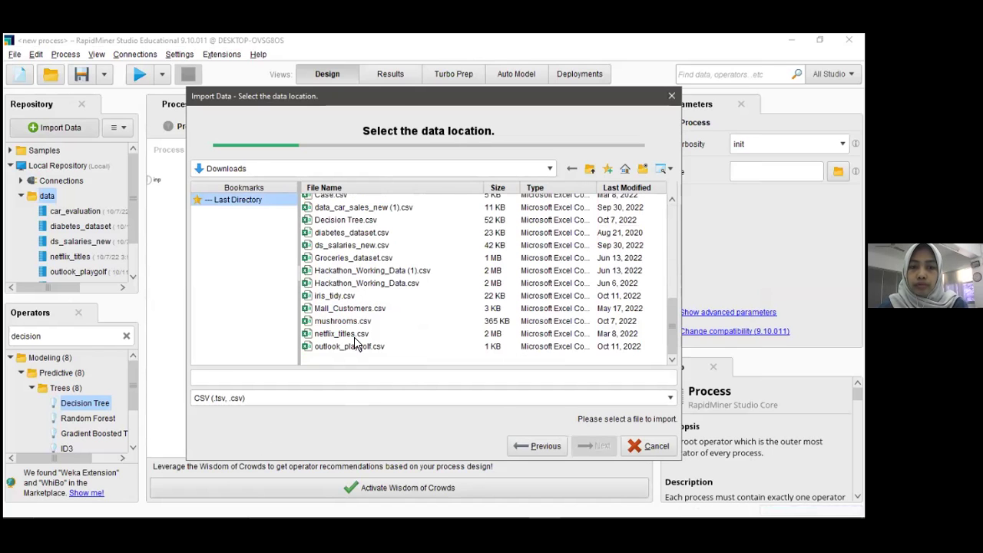
{"action": "left_click", "coordinate": [334, 295]}
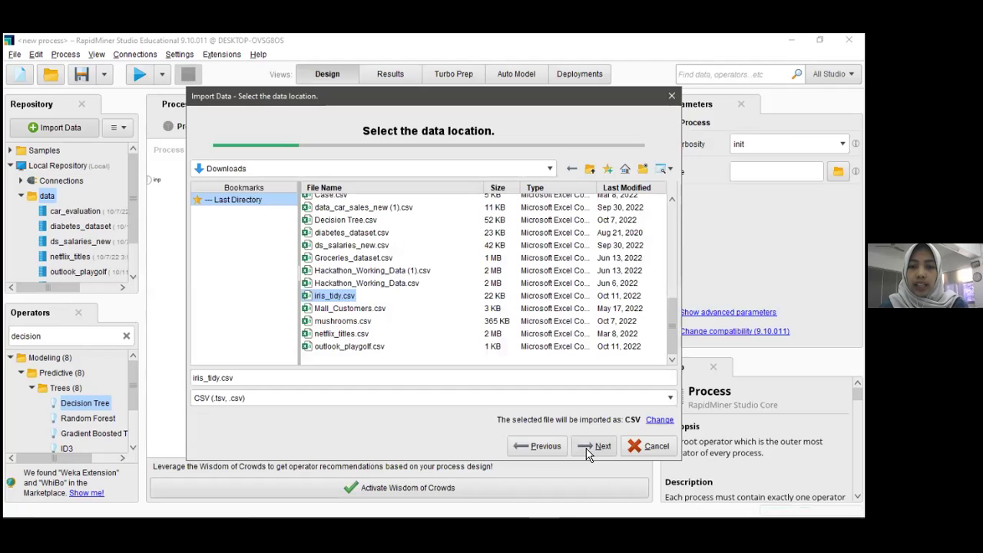
{"action": "left_click", "coordinate": [588, 447]}
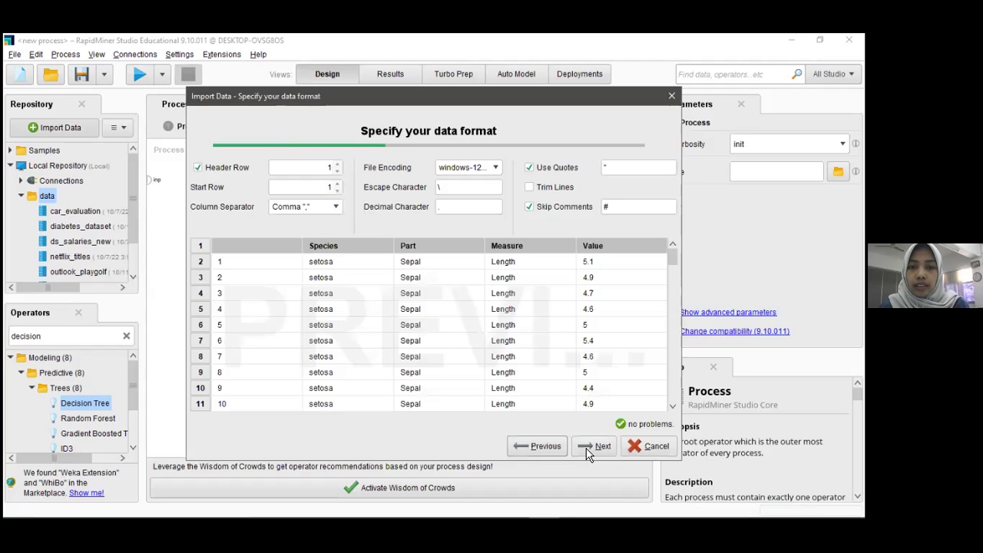
{"action": "left_click", "coordinate": [587, 452]}
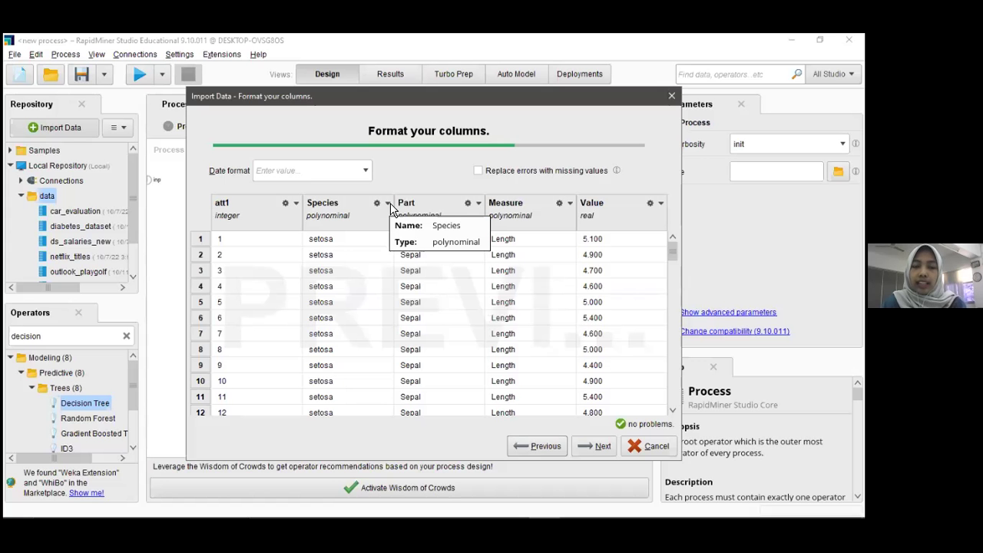
Step: Give the Species column the label role and store the import as iris_tidy in the Local Repository's data folder
{"action": "left_click", "coordinate": [389, 204]}
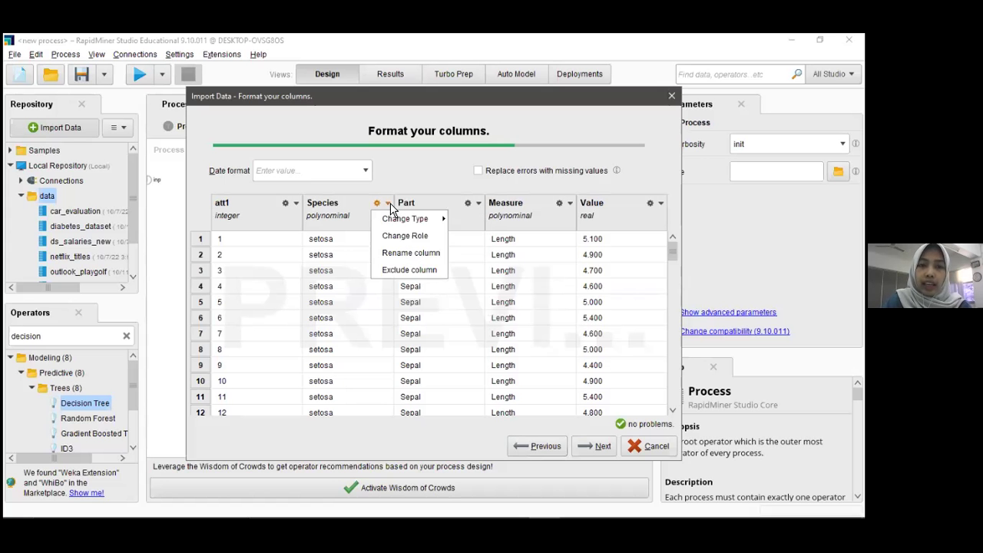
{"action": "left_click", "coordinate": [406, 240]}
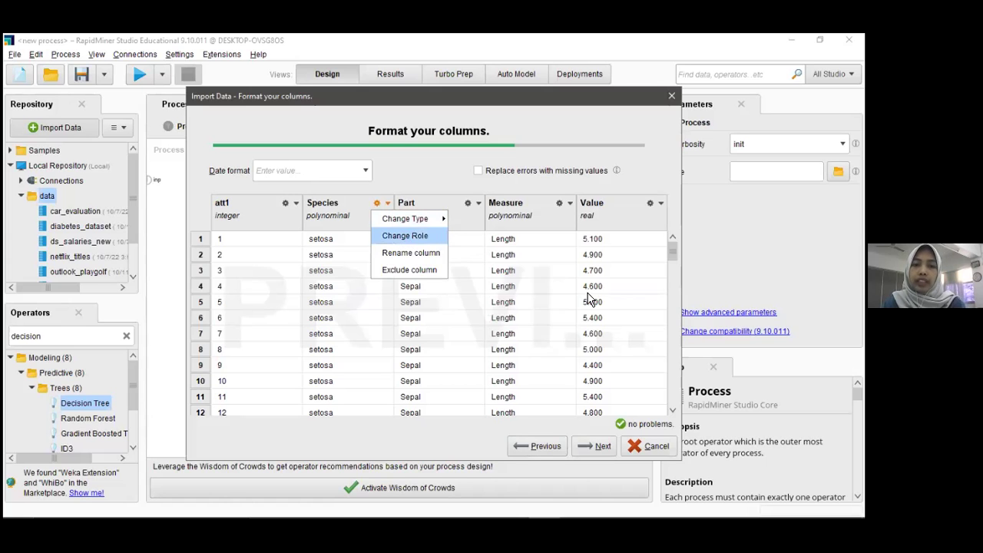
{"action": "type", "text": "label"}
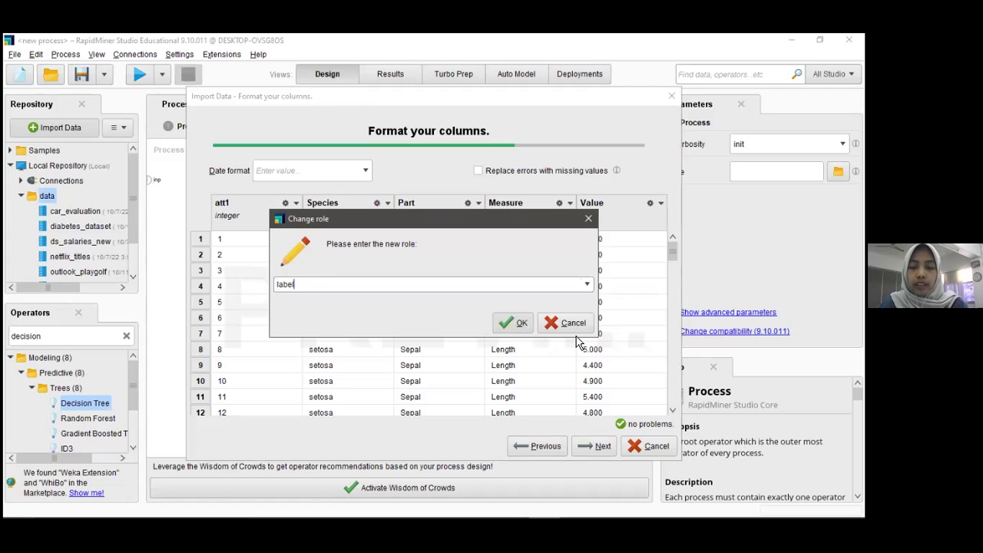
{"action": "key", "text": "Return"}
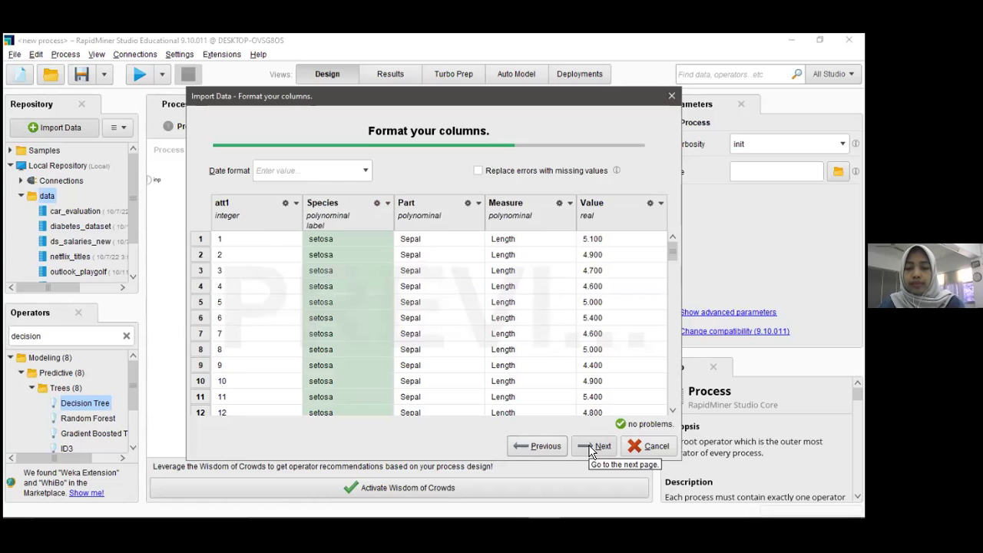
{"action": "left_click", "coordinate": [592, 449]}
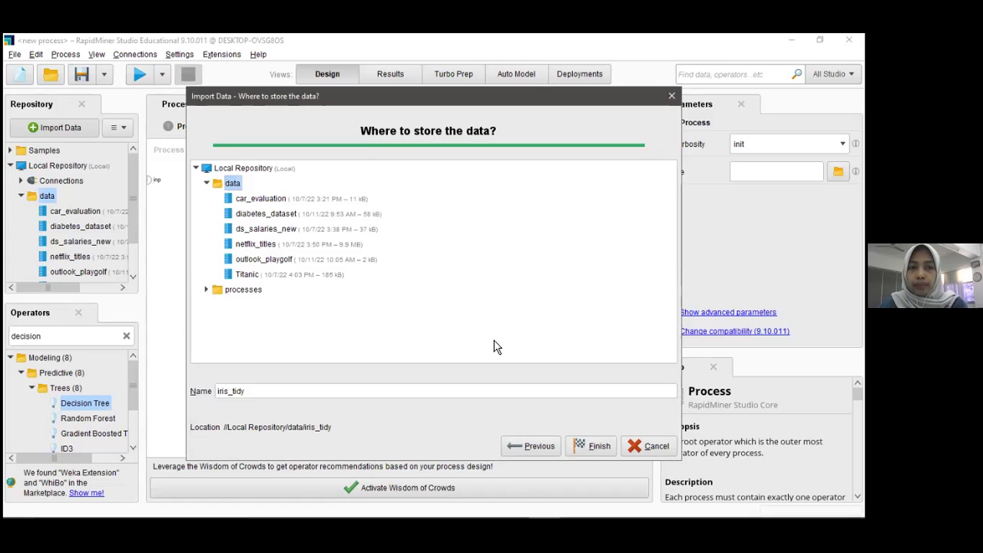
{"action": "left_click", "coordinate": [600, 446]}
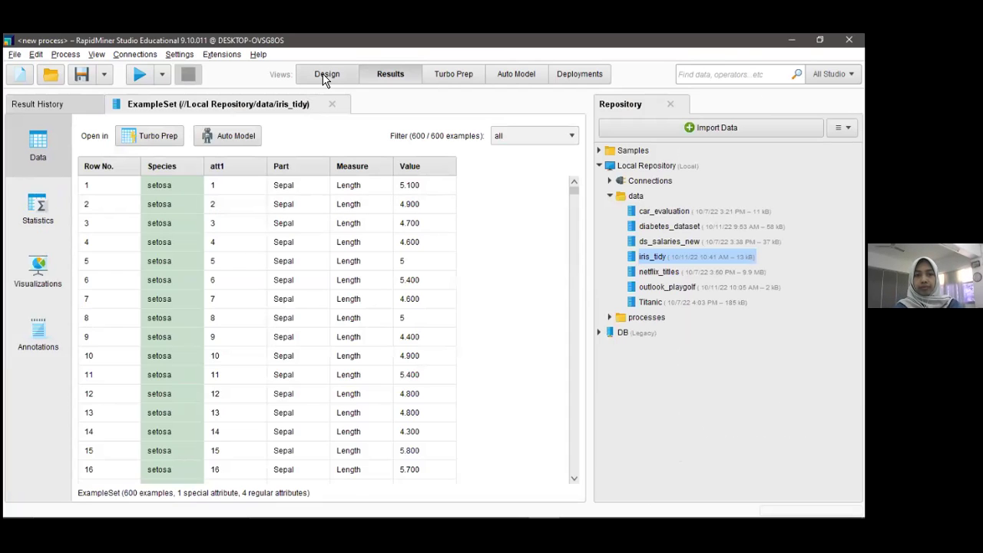
Step: Add the iris_tidy data and a Decision Tree operator to the process, and connect the data output to the tree's training input
{"action": "left_click", "coordinate": [327, 76]}
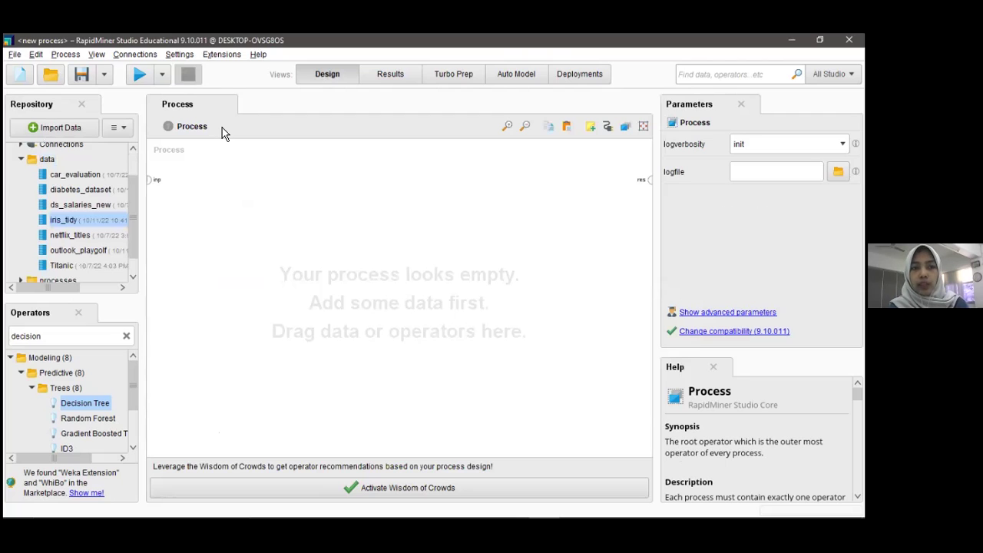
{"action": "left_click_drag", "start_coordinate": [59, 222], "coordinate": [208, 193]}
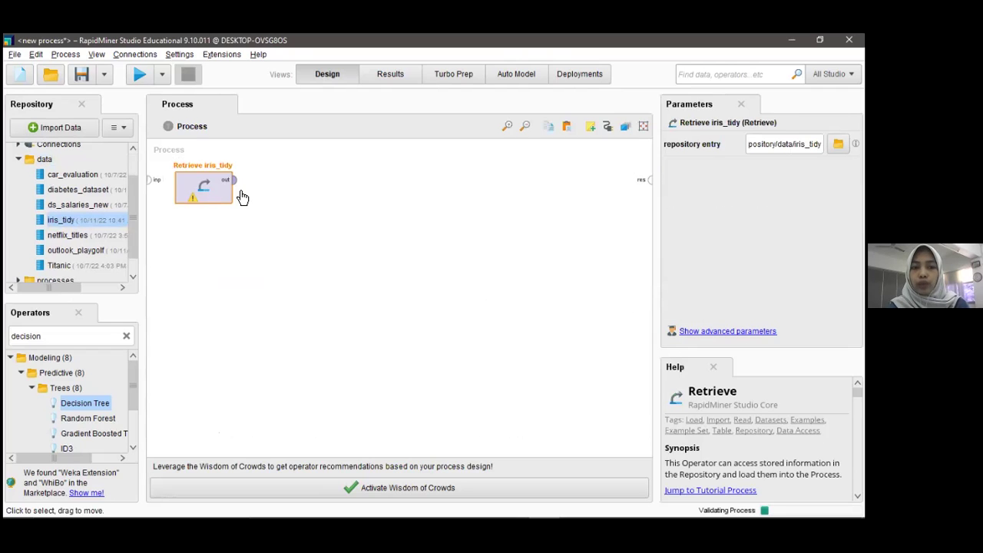
{"action": "left_click", "coordinate": [235, 180]}
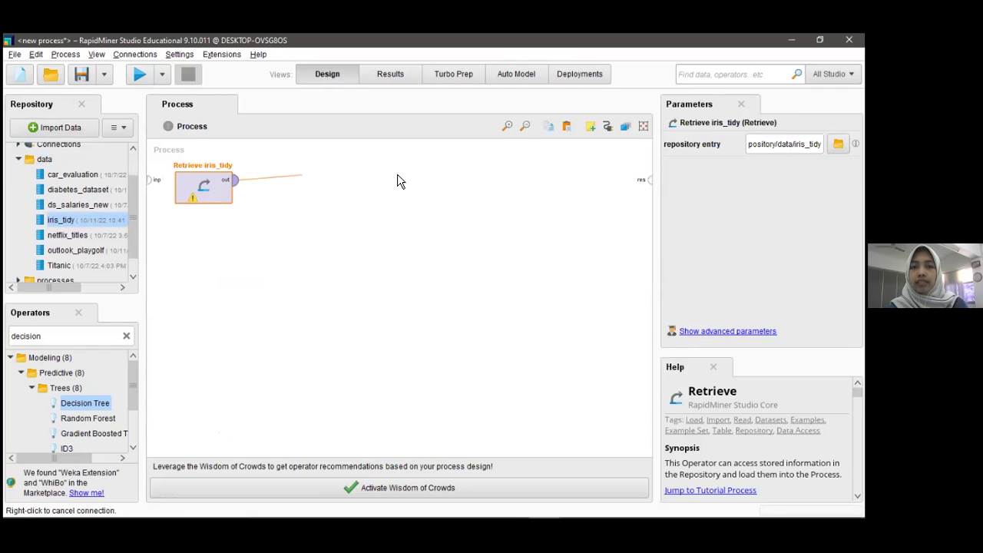
{"action": "left_click_drag", "start_coordinate": [93, 397], "coordinate": [395, 176]}
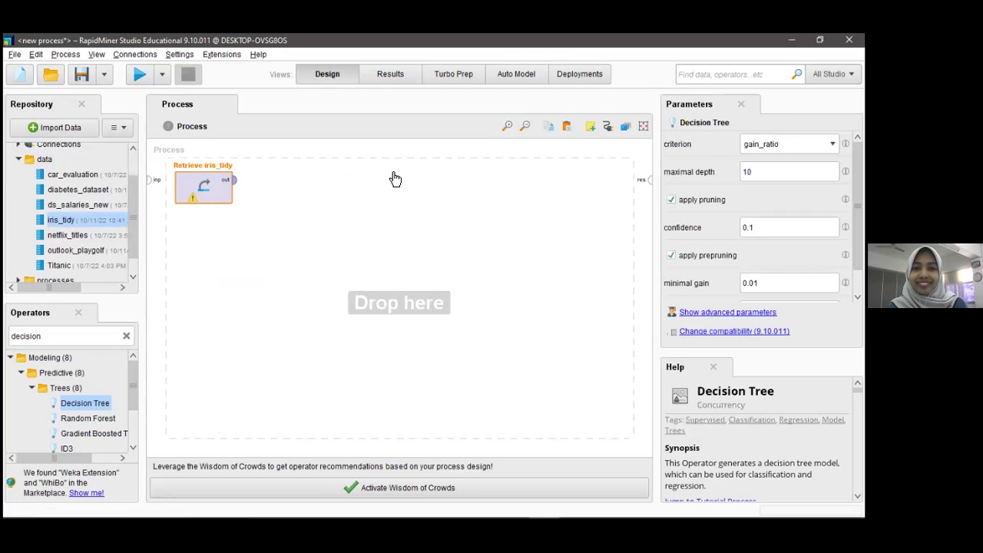
{"action": "left_click", "coordinate": [237, 182]}
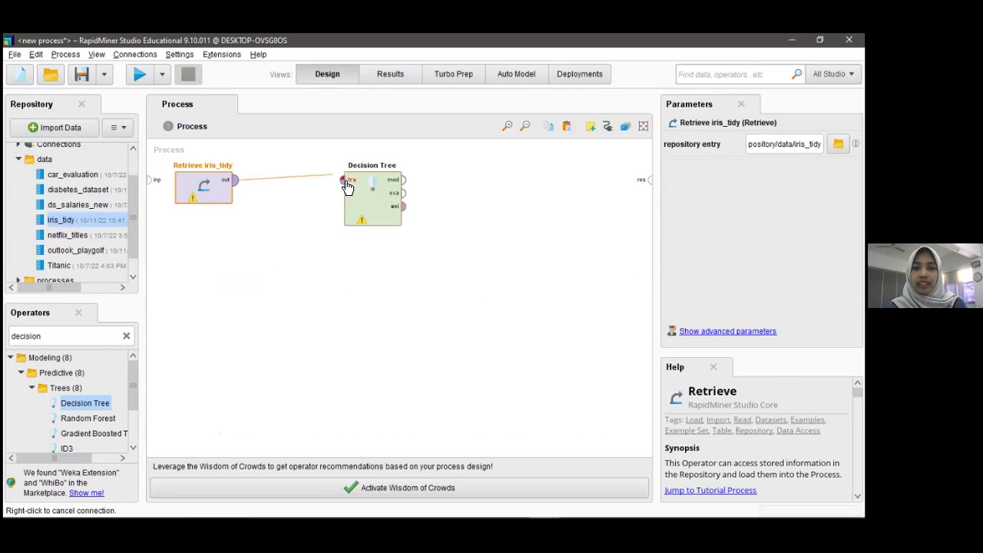
{"action": "left_click", "coordinate": [344, 183]}
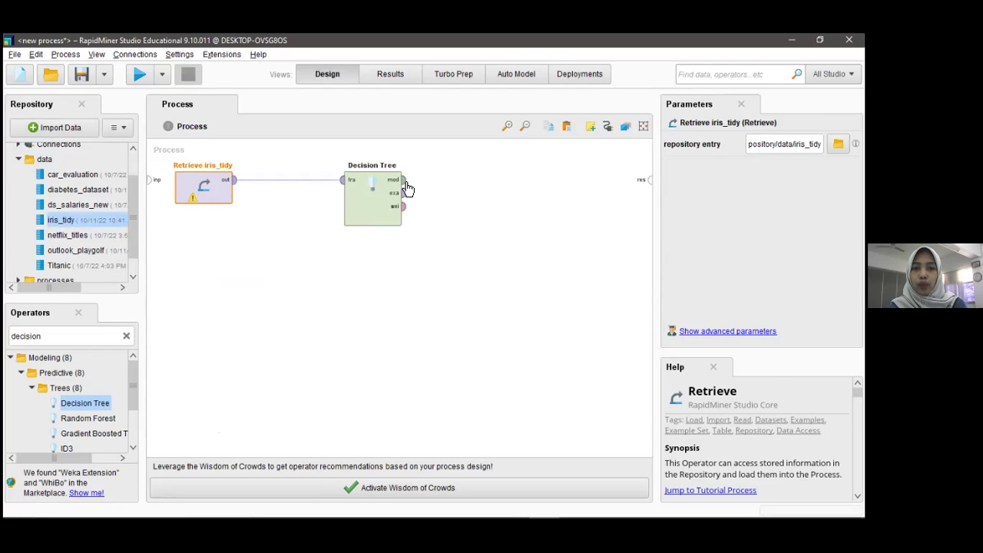
Step: Connect the Decision Tree's model, example set and weights outputs to three separate result ports of the process
{"action": "left_click", "coordinate": [405, 182]}
{"action": "left_click", "coordinate": [649, 180]}
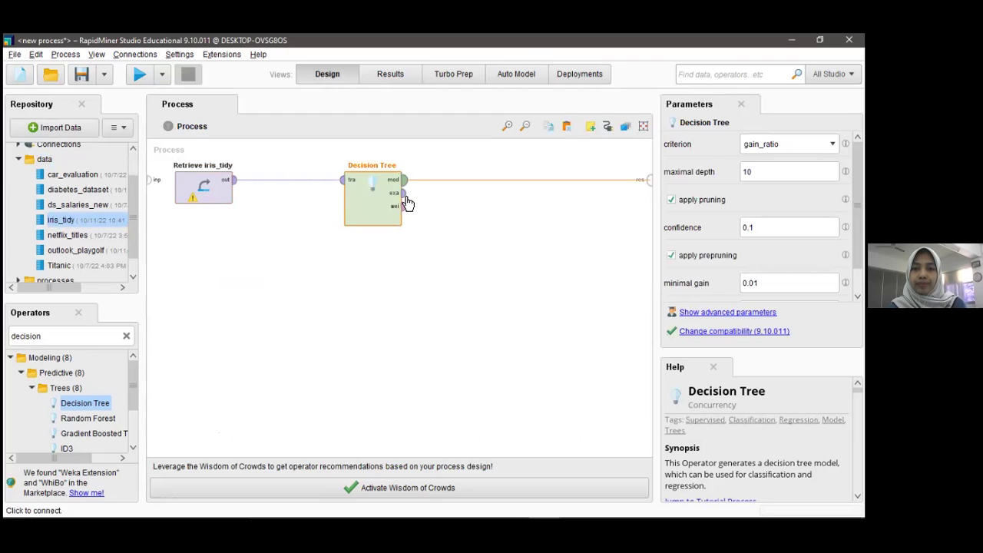
{"action": "left_click", "coordinate": [404, 193]}
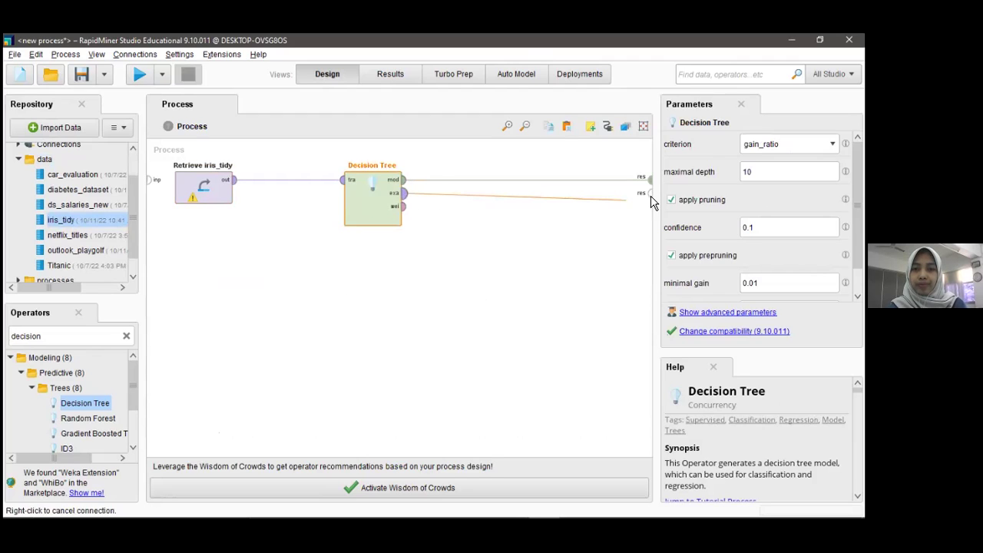
{"action": "left_click", "coordinate": [649, 193]}
{"action": "left_click", "coordinate": [404, 206]}
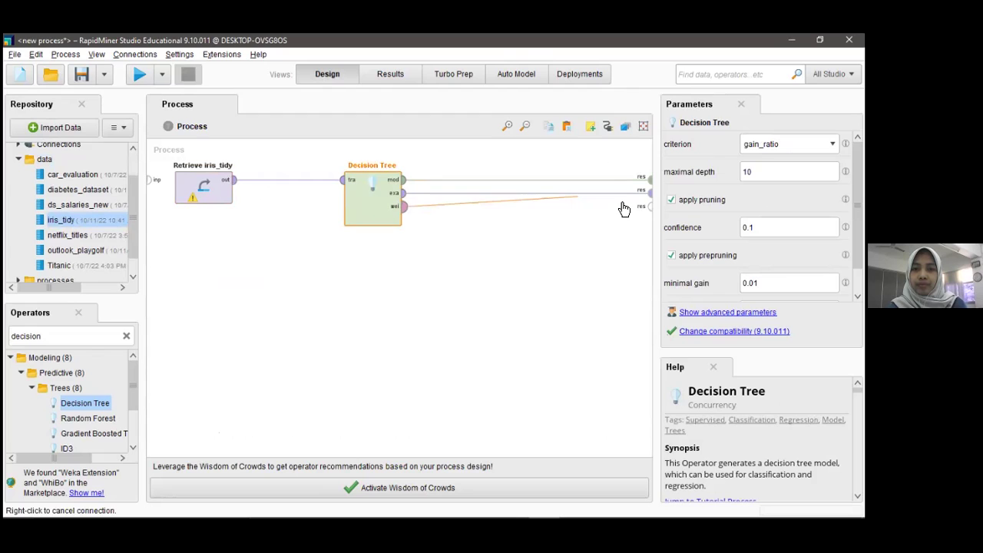
{"action": "left_click", "coordinate": [624, 209]}
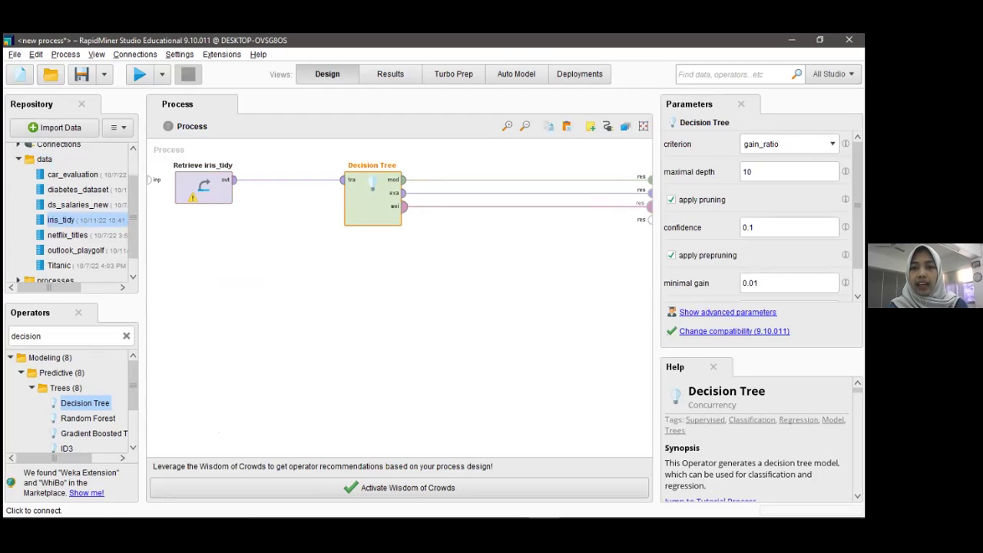
Step: Set the Decision Tree criterion to information_gain with pruning turned off, and run the process
{"action": "left_click", "coordinate": [790, 144]}
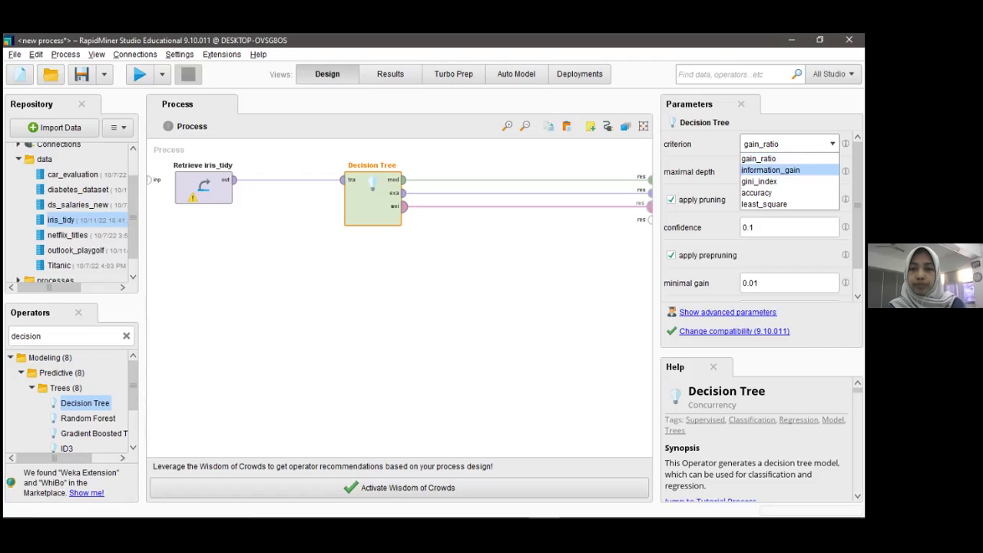
{"action": "key", "text": "Return"}
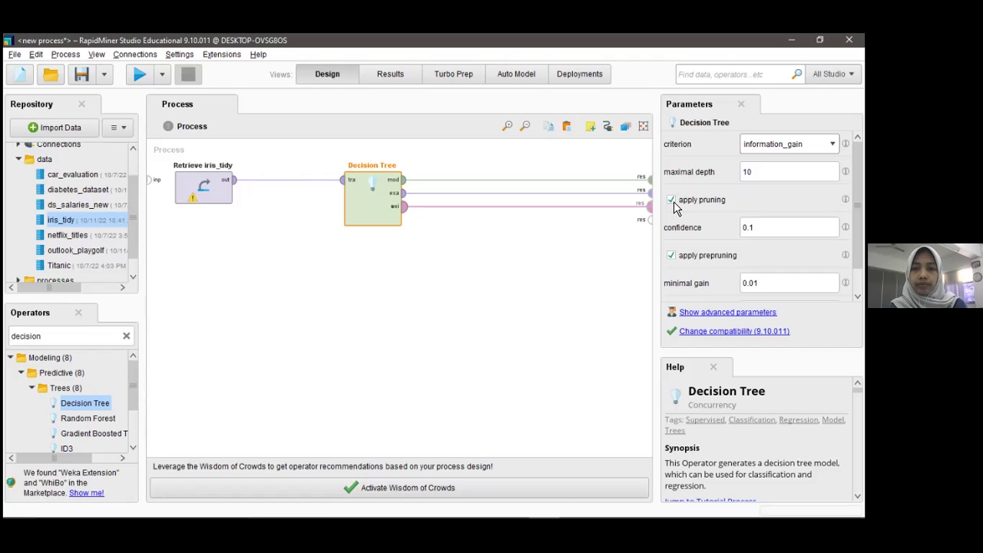
{"action": "left_click", "coordinate": [671, 201]}
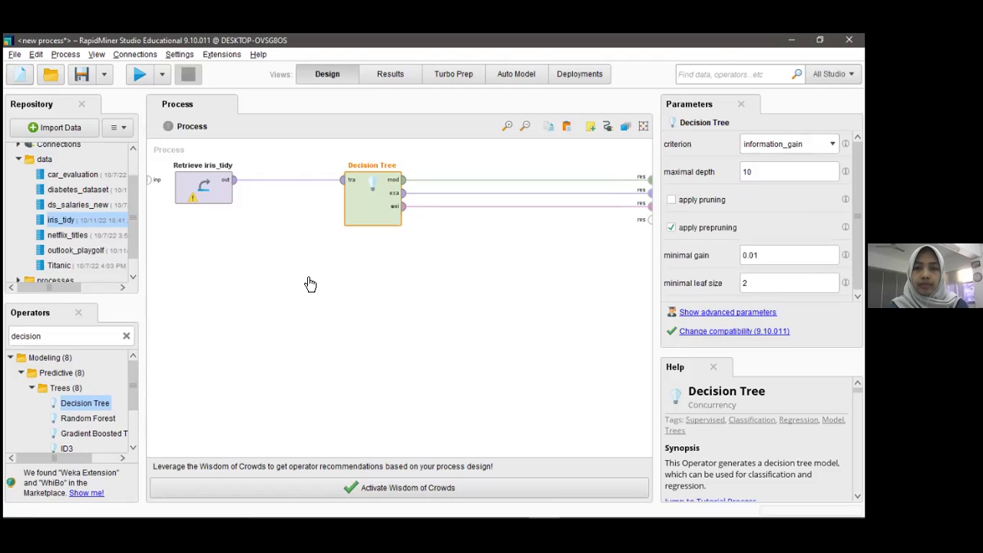
{"action": "left_click", "coordinate": [139, 77]}
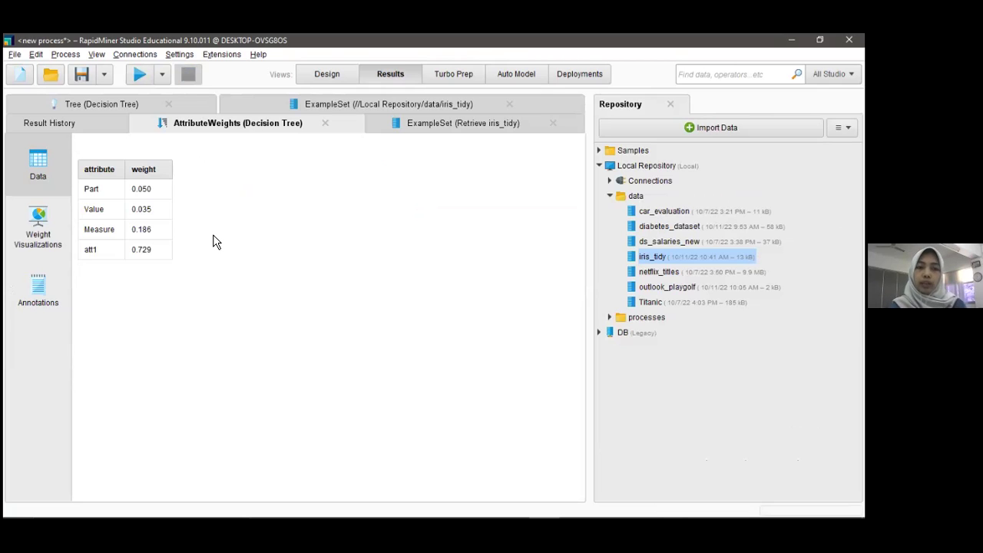
Step: Examine the decision tree graph, following the branches from the root Value node and checking the class distributions of the leaves
{"action": "left_click", "coordinate": [97, 104]}
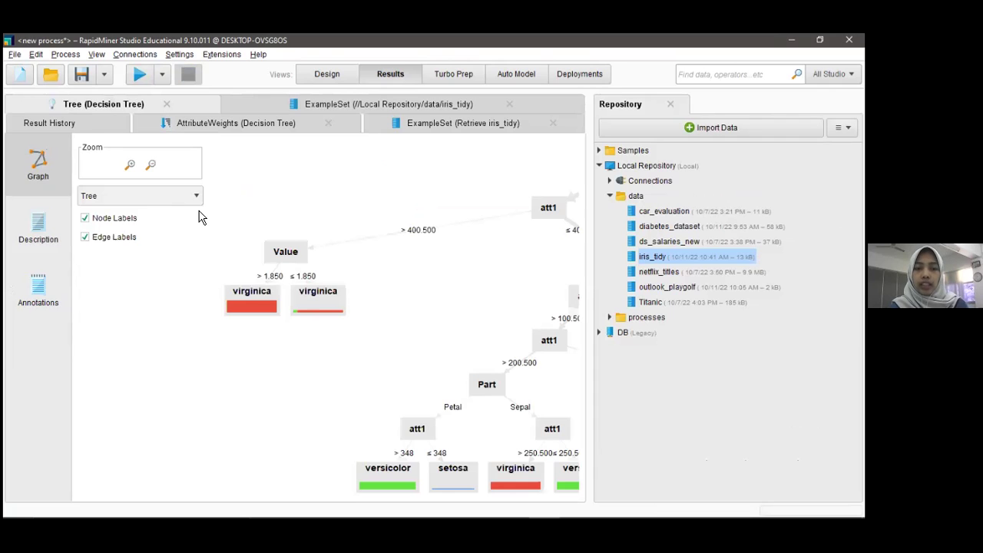
{"action": "left_click_drag", "start_coordinate": [491, 306], "coordinate": [282, 369]}
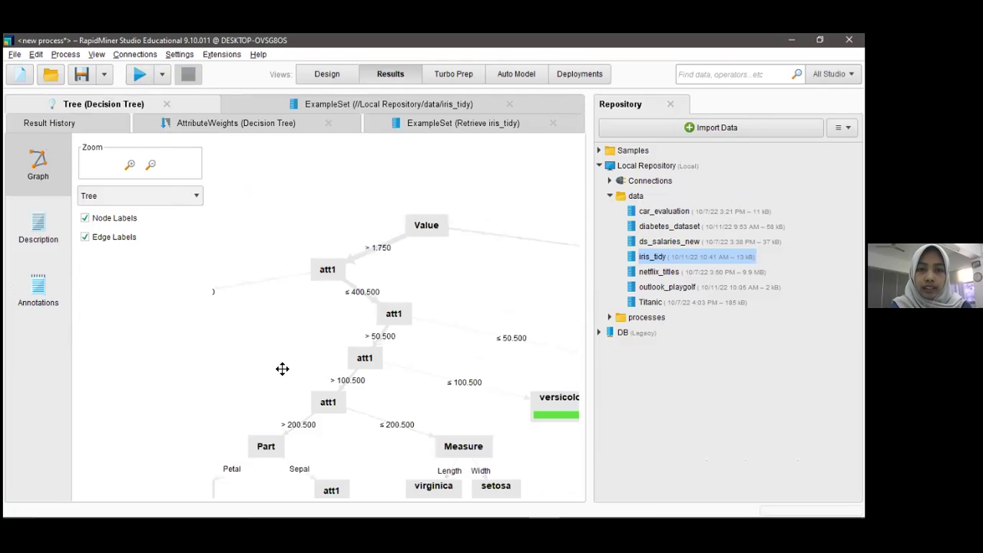
{"action": "left_click", "coordinate": [151, 172]}
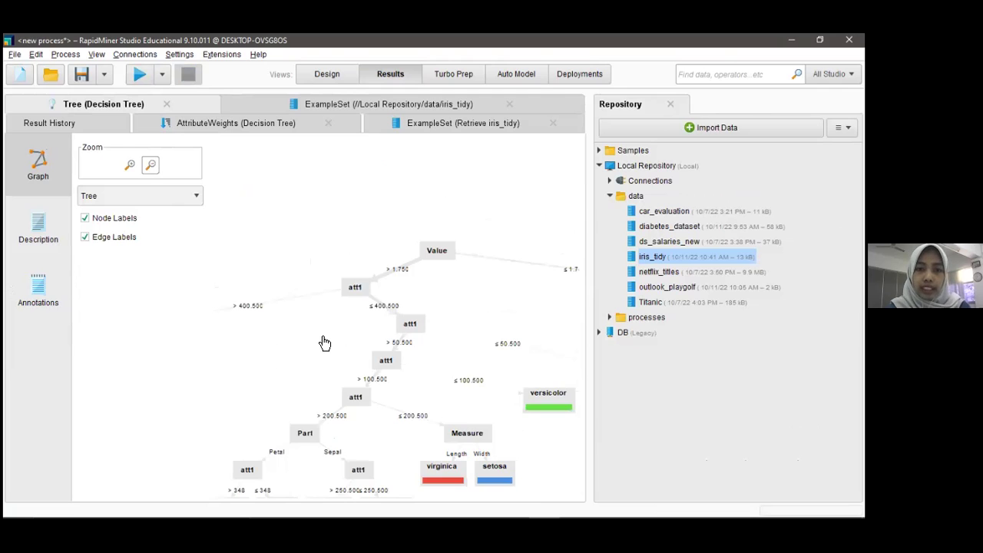
{"action": "left_click_drag", "start_coordinate": [404, 339], "coordinate": [419, 333]}
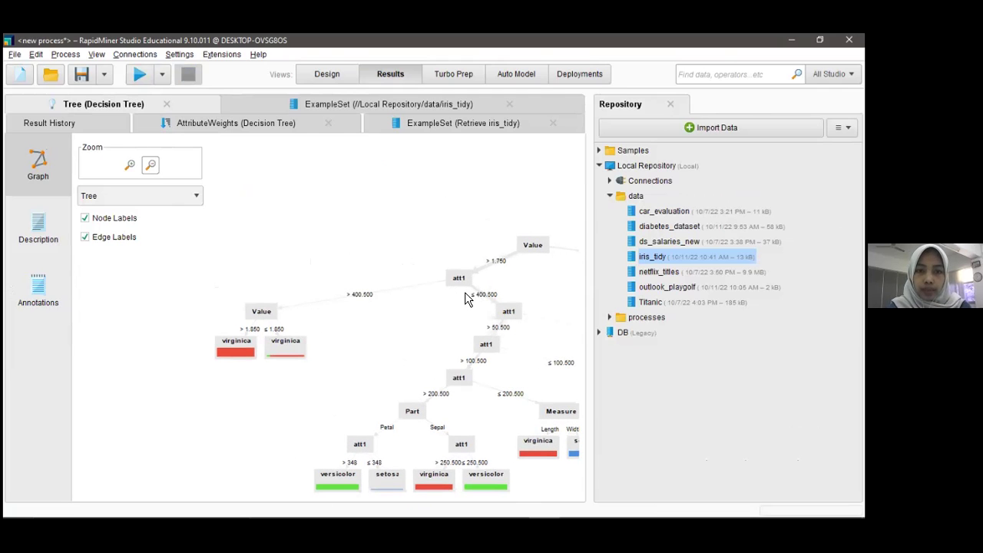
{"action": "left_click_drag", "start_coordinate": [439, 333], "coordinate": [213, 297]}
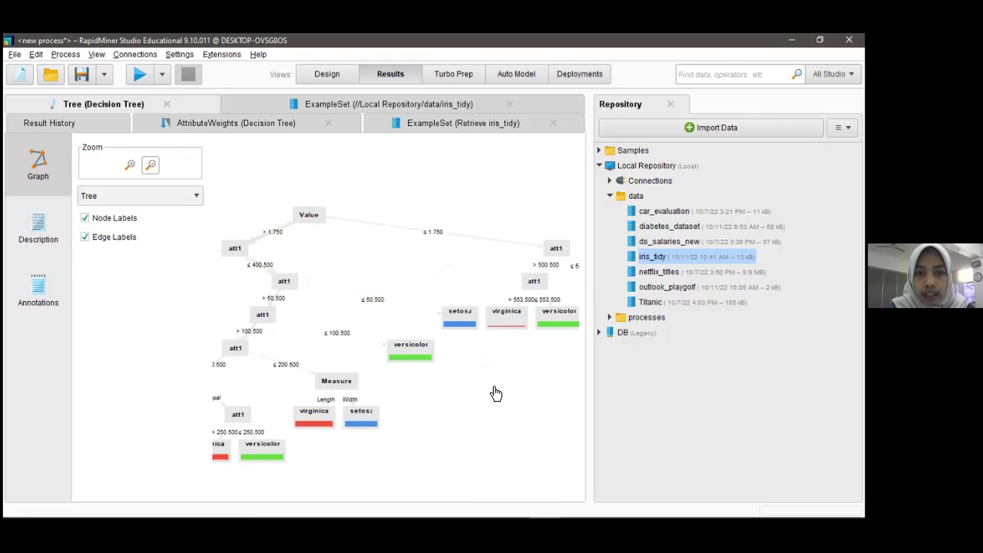
{"action": "left_click_drag", "start_coordinate": [485, 387], "coordinate": [426, 387]}
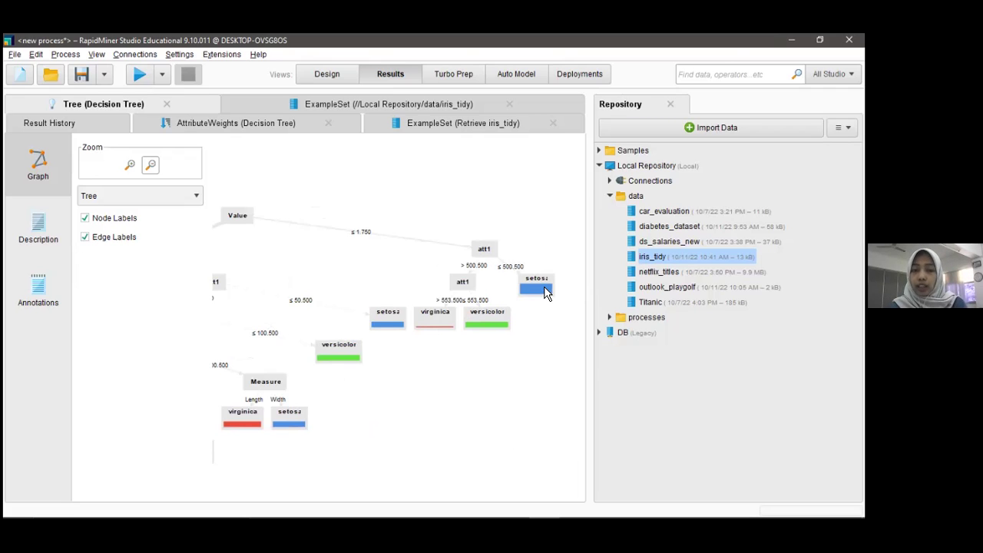
{"action": "mouse_move", "coordinate": [544, 291]}
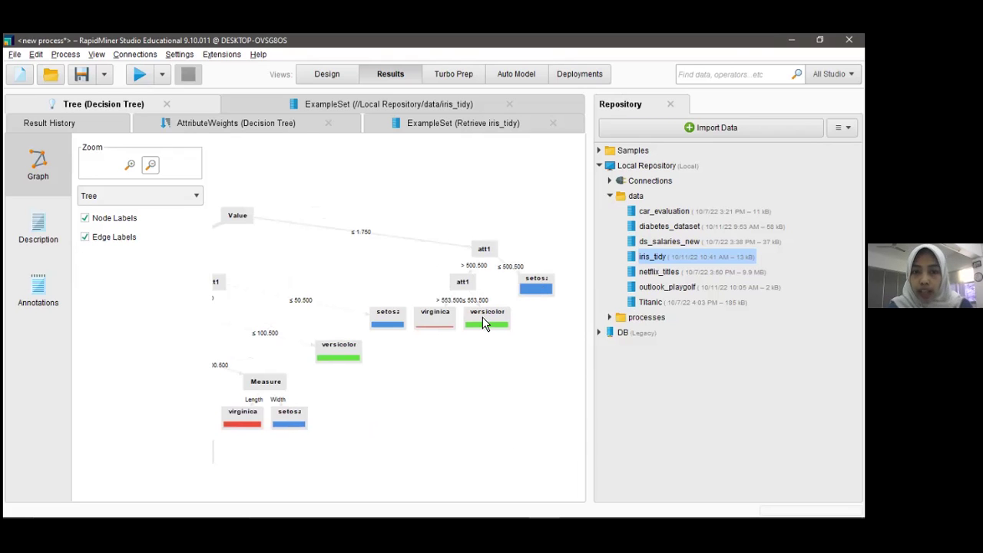
{"action": "mouse_move", "coordinate": [483, 319]}
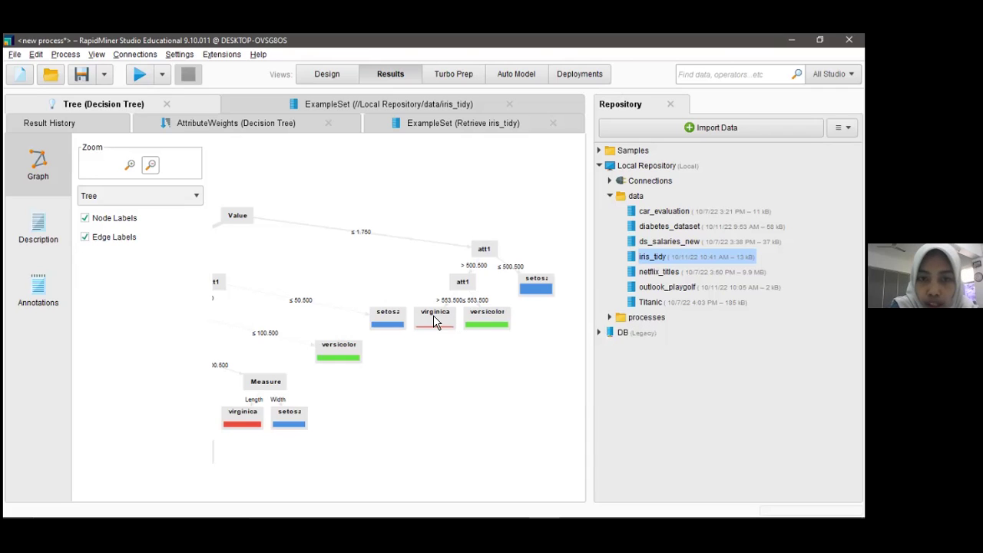
{"action": "mouse_move", "coordinate": [433, 317]}
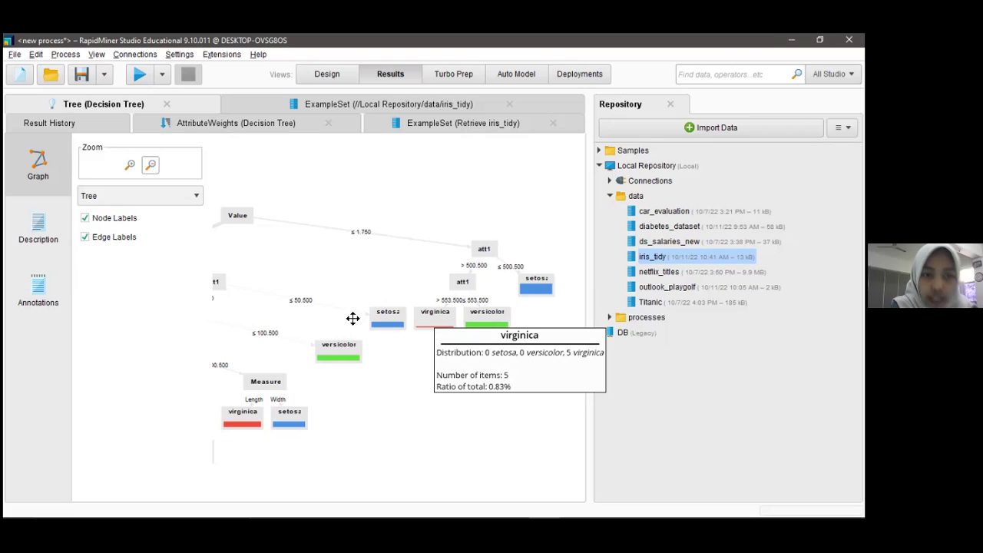
{"action": "left_click_drag", "start_coordinate": [519, 318], "coordinate": [603, 297]}
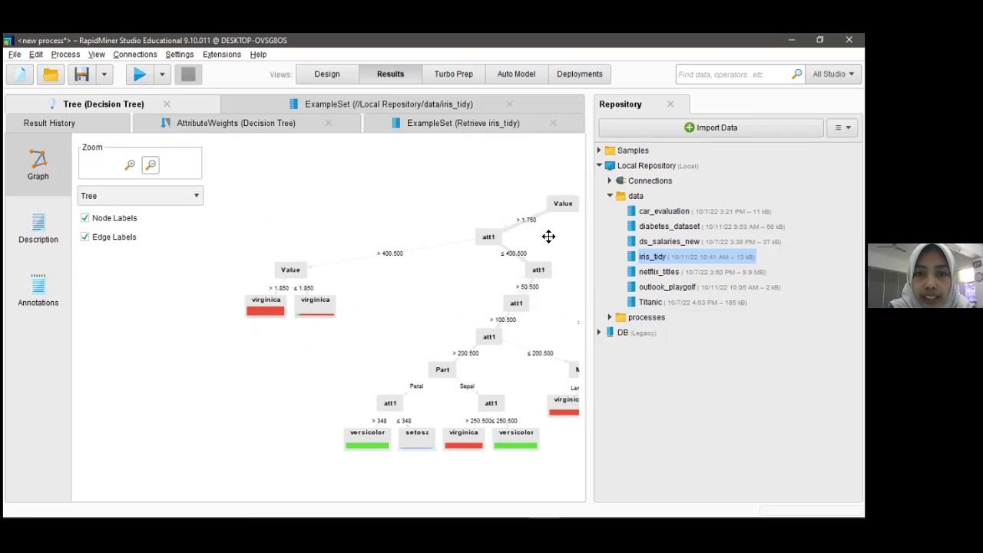
Step: Examine the class distributions of the two virginica leaves under the Value node on the att1 > 400.500 branch
{"action": "left_click_drag", "start_coordinate": [548, 236], "coordinate": [519, 242]}
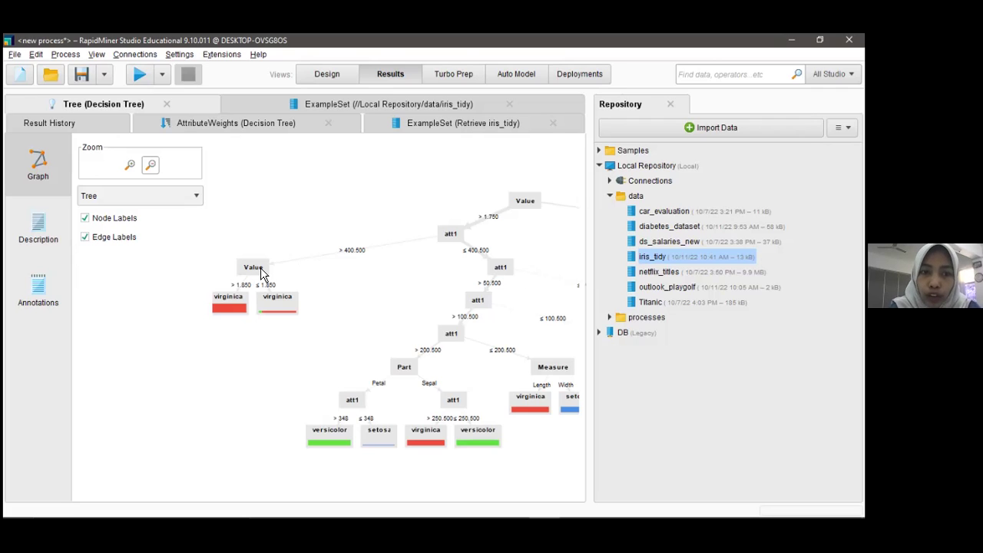
{"action": "mouse_move", "coordinate": [262, 268]}
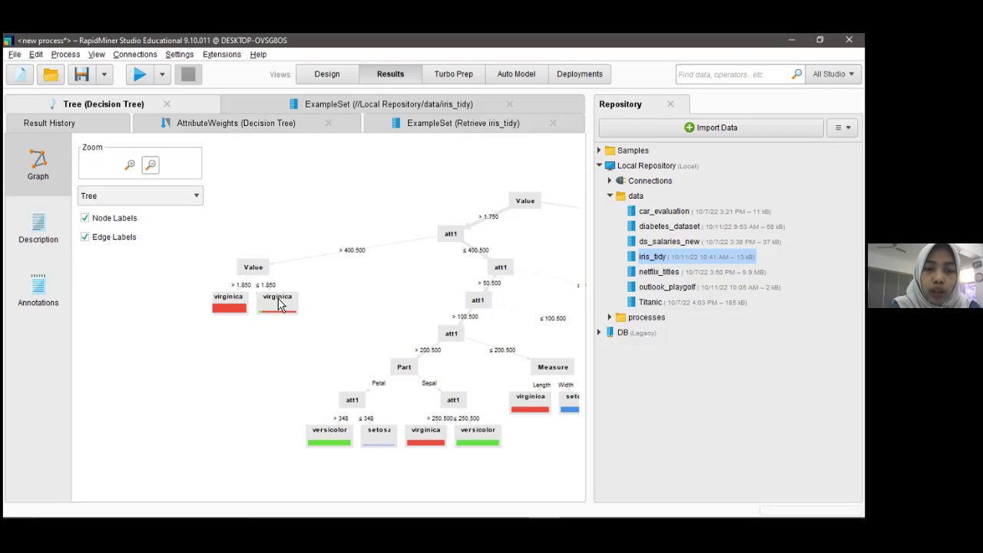
{"action": "mouse_move", "coordinate": [280, 304]}
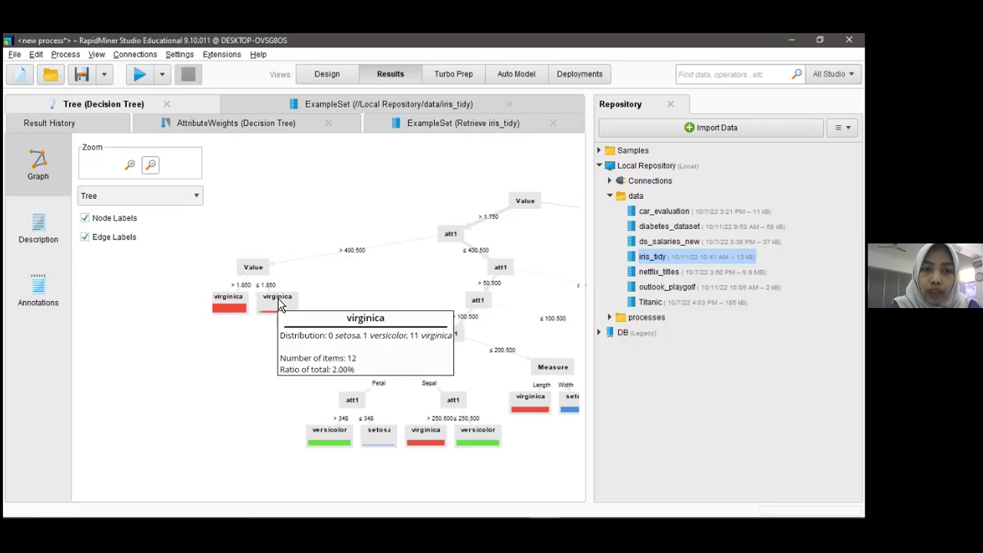
{"action": "mouse_move", "coordinate": [235, 307]}
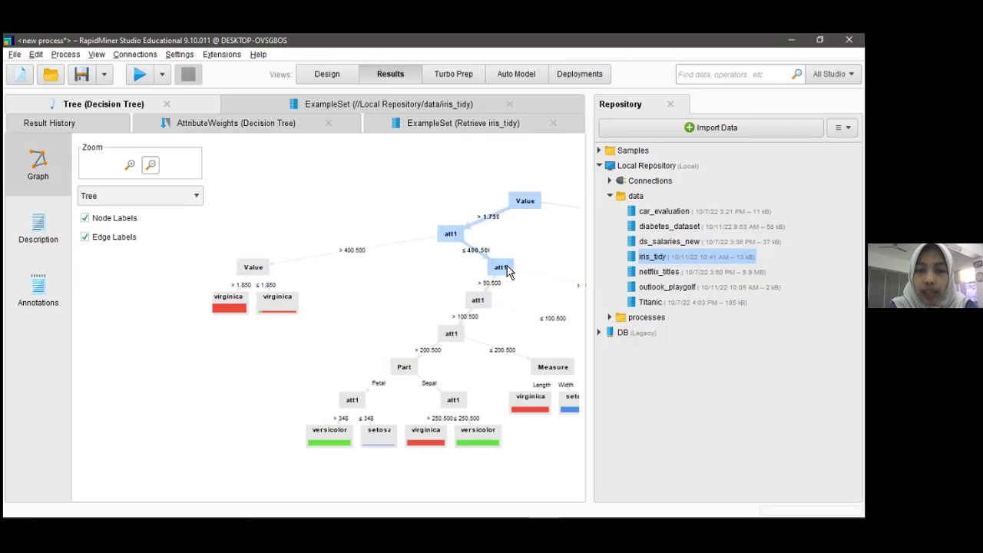
Step: Trace the att1 ≤ 400.500 branch down through the att1 nodes to Part and Measure, and inspect Measure's Length leaf
{"action": "left_click", "coordinate": [478, 305]}
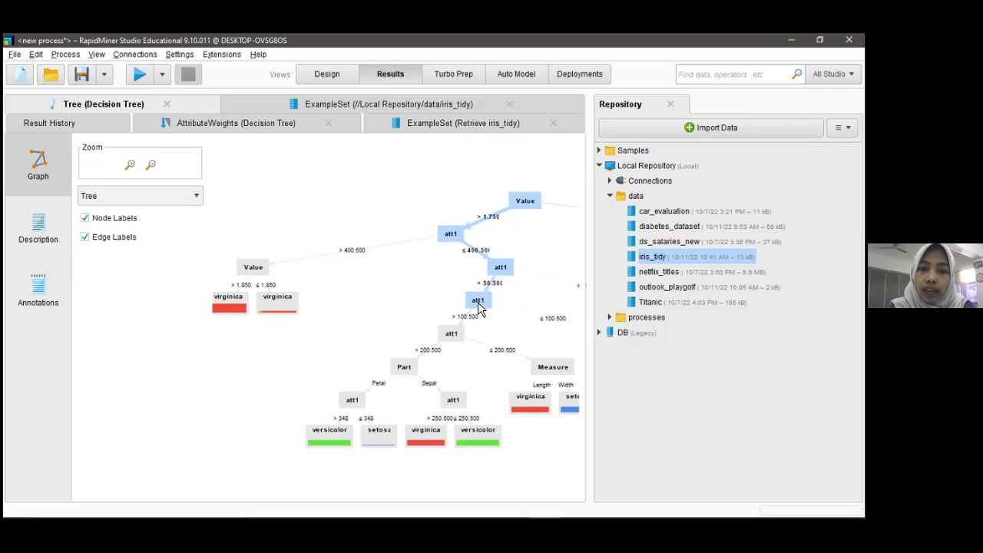
{"action": "left_click", "coordinate": [405, 372]}
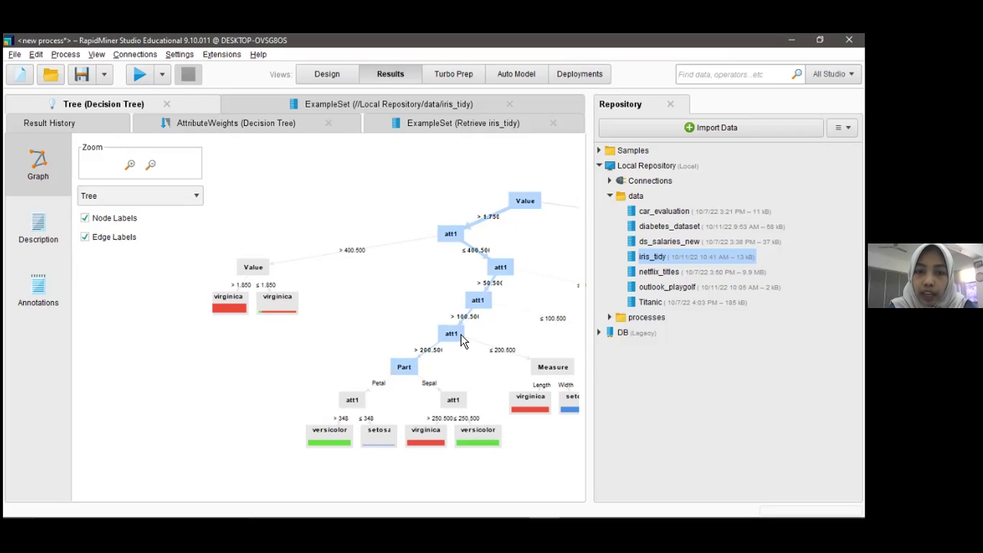
{"action": "left_click", "coordinate": [563, 372]}
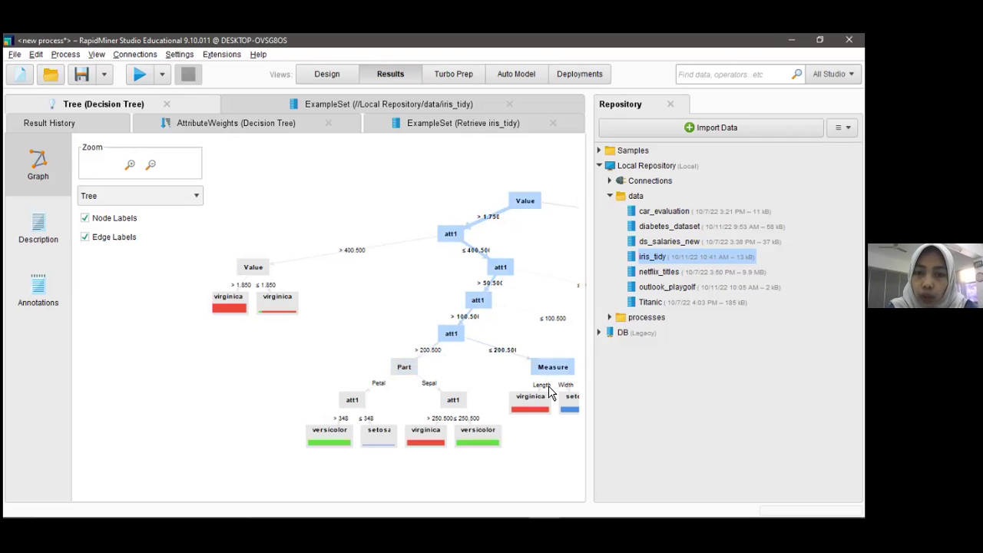
{"action": "left_click_drag", "start_coordinate": [537, 433], "coordinate": [422, 426]}
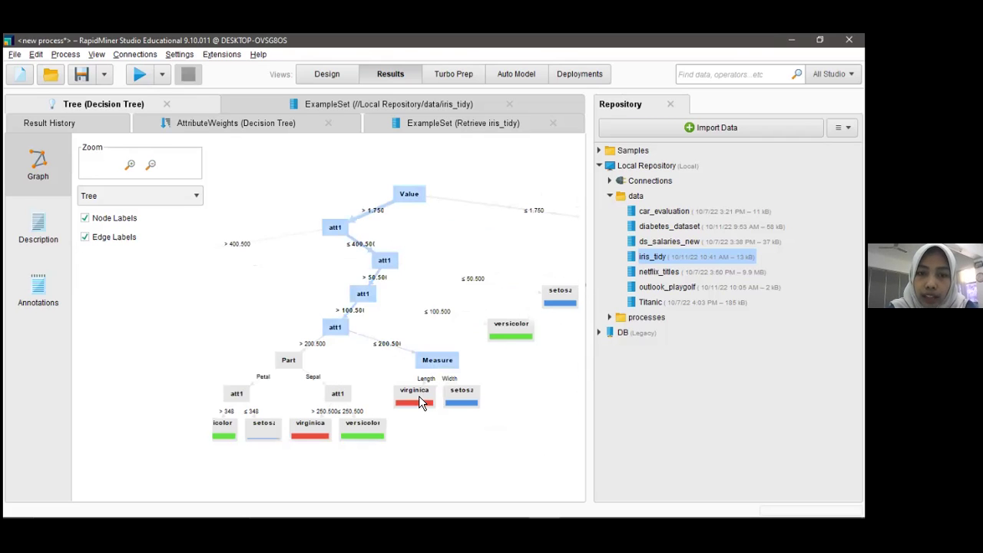
{"action": "mouse_move", "coordinate": [418, 396]}
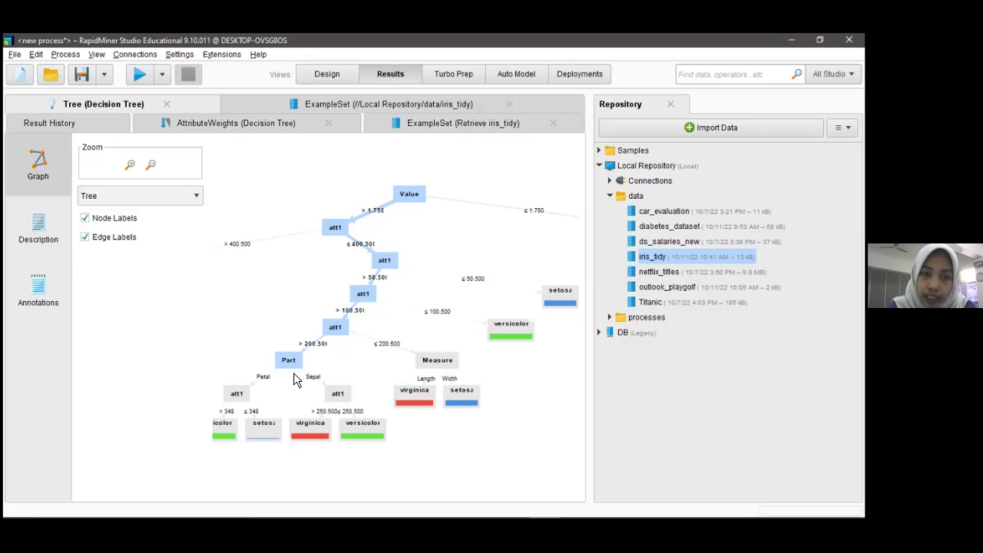
Step: Follow the Part node's Sepal branch to its virginica and versicolor leaves, check the versicolor class distribution, and review the wider tree
{"action": "left_click_drag", "start_coordinate": [260, 451], "coordinate": [322, 451]}
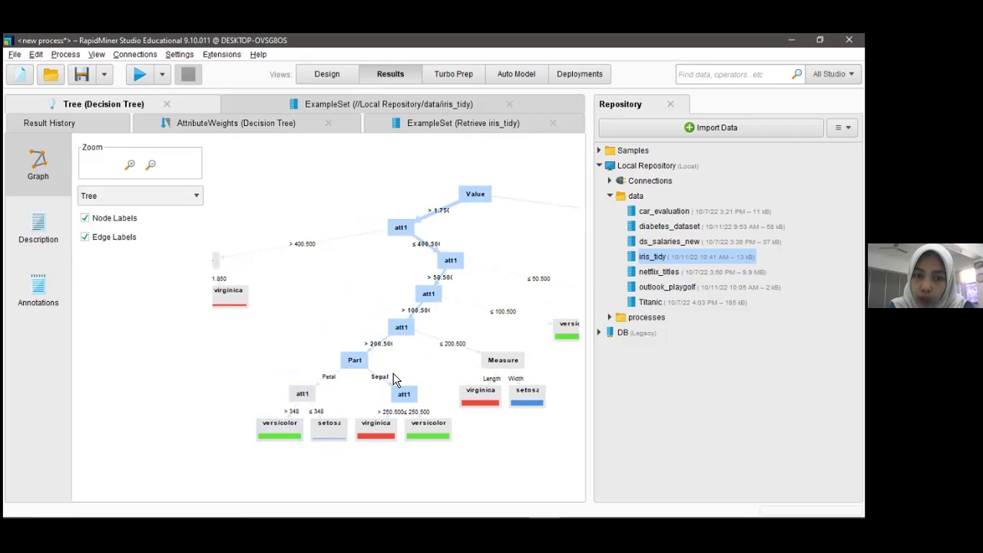
{"action": "left_click", "coordinate": [382, 440]}
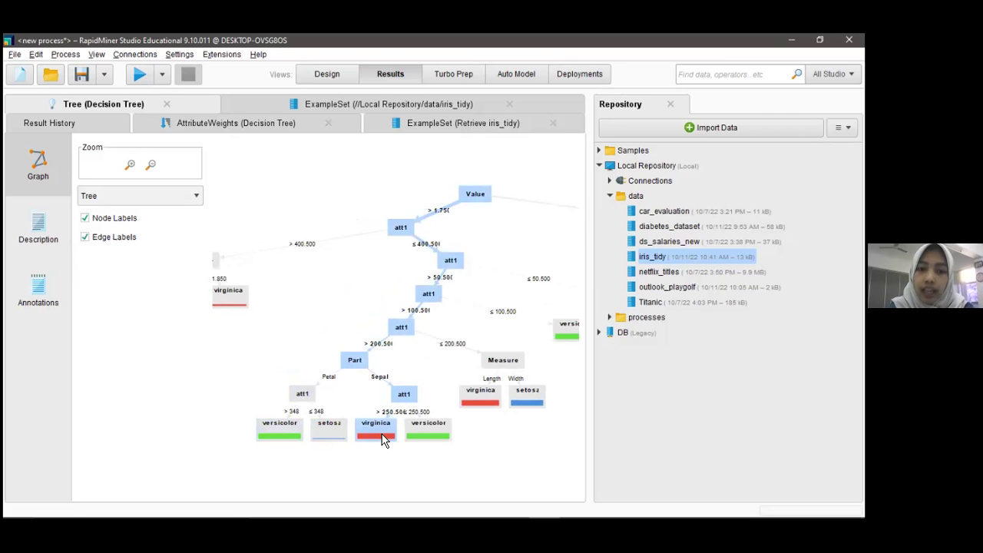
{"action": "left_click", "coordinate": [429, 431]}
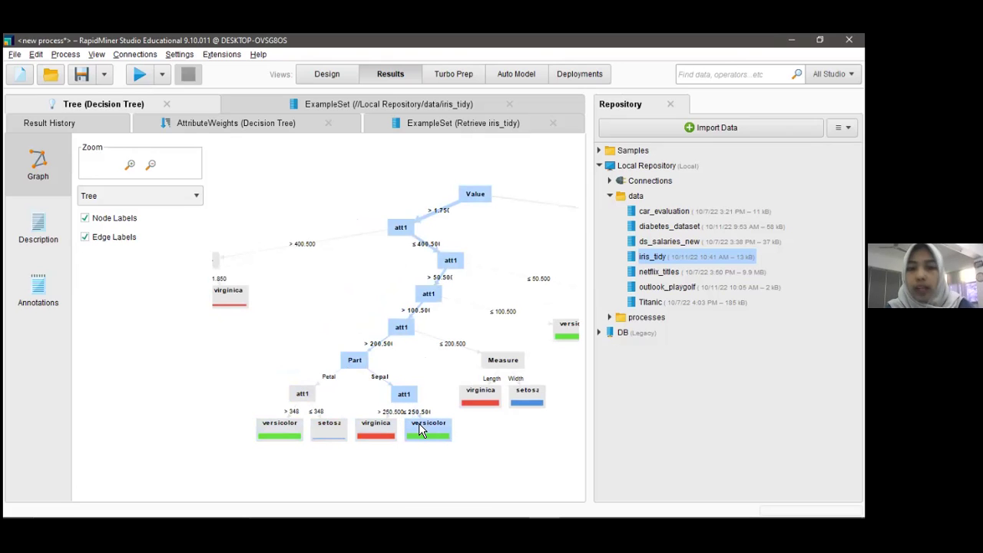
{"action": "mouse_move", "coordinate": [419, 427]}
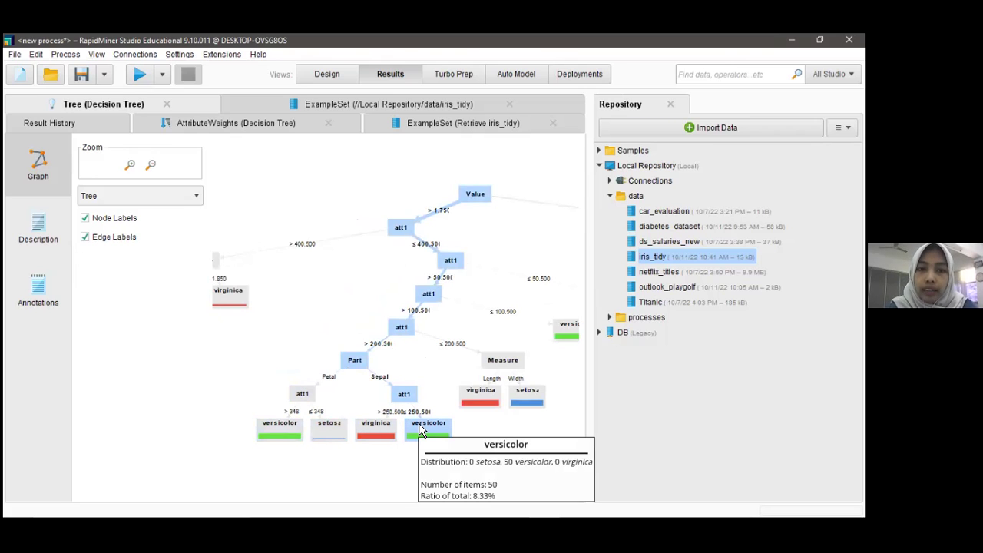
{"action": "left_click", "coordinate": [478, 433]}
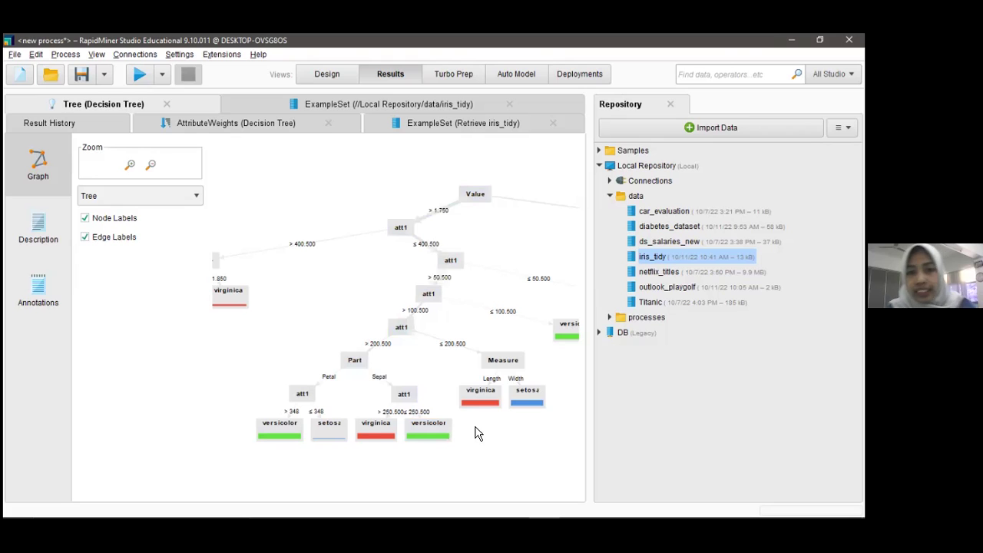
{"action": "left_click", "coordinate": [152, 166]}
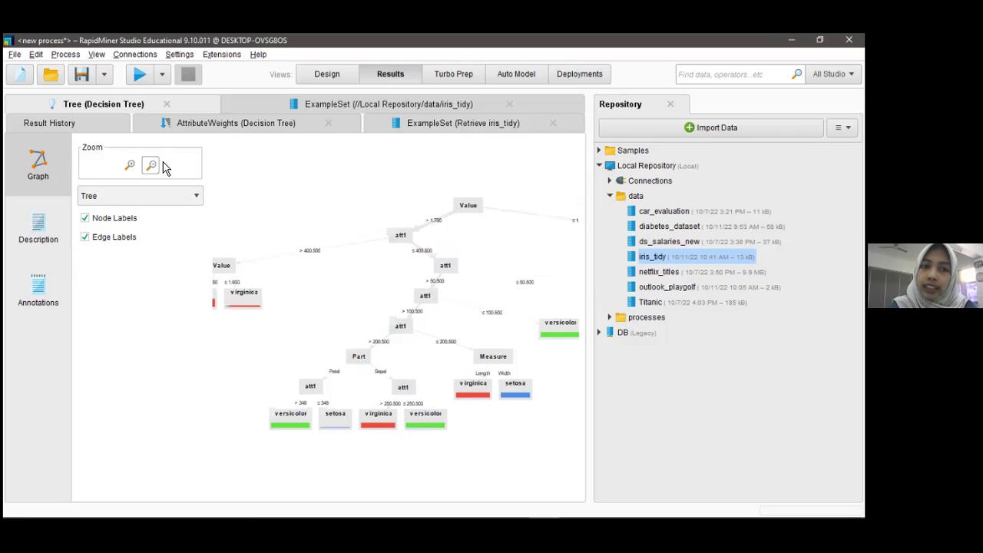
{"action": "scroll", "coordinate": [486, 379], "scroll_direction": "down", "scroll_amount": 1}
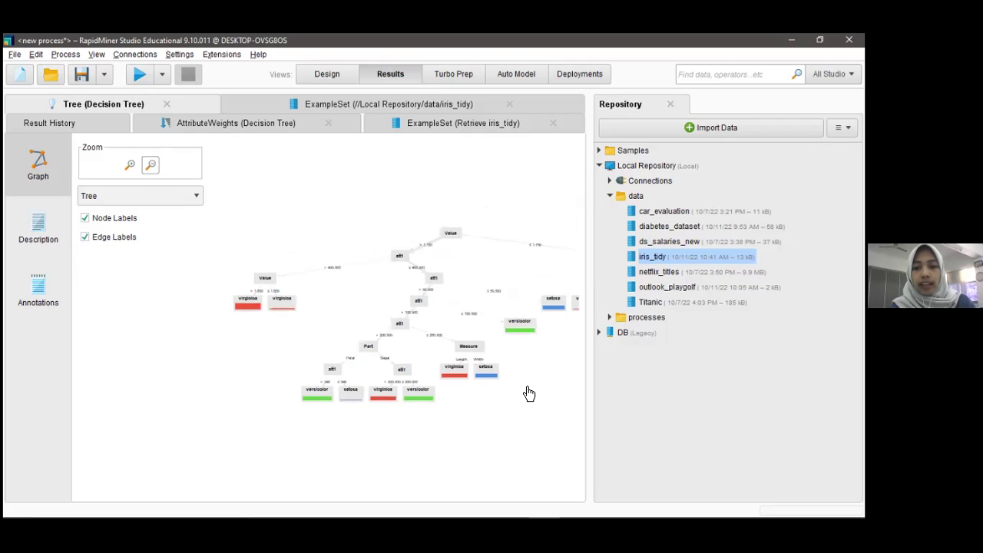
{"action": "left_click_drag", "start_coordinate": [520, 404], "coordinate": [484, 402]}
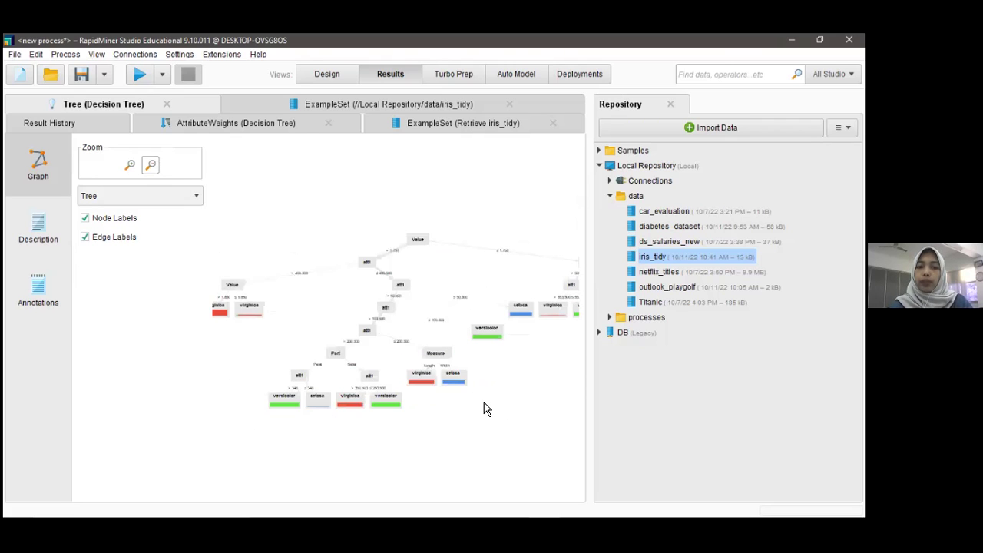